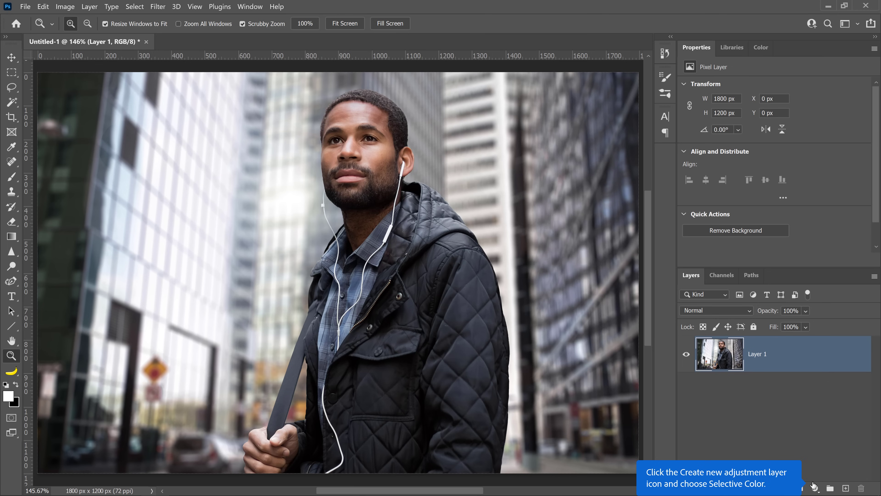
# Step: Add a Selective Color adjustment layer over the street portrait, using Absolute mode
pyautogui.click(813, 485)
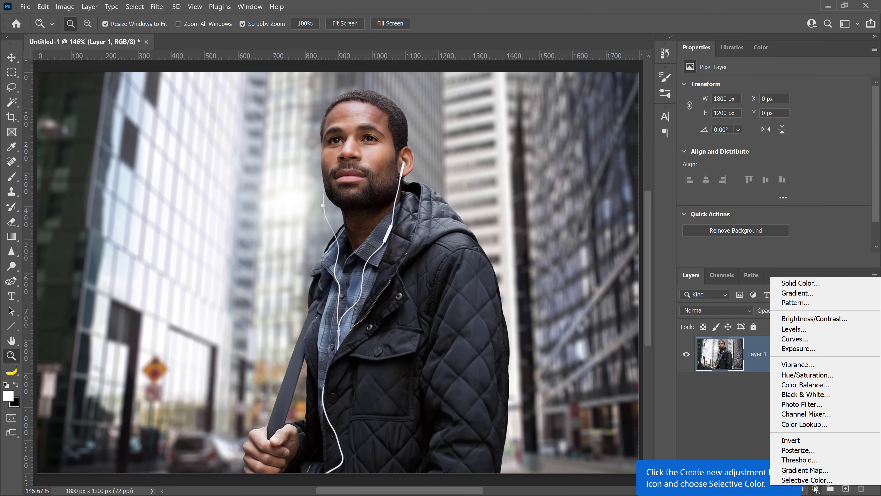
pyautogui.click(815, 478)
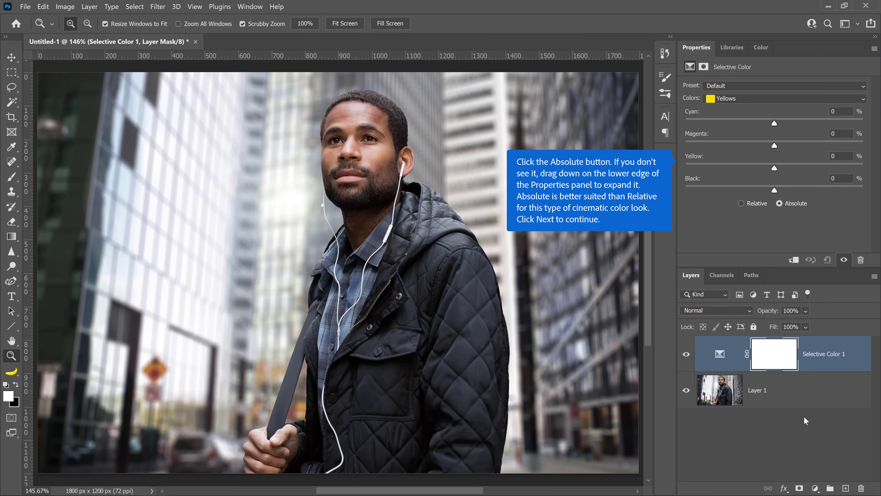
pyautogui.click(779, 204)
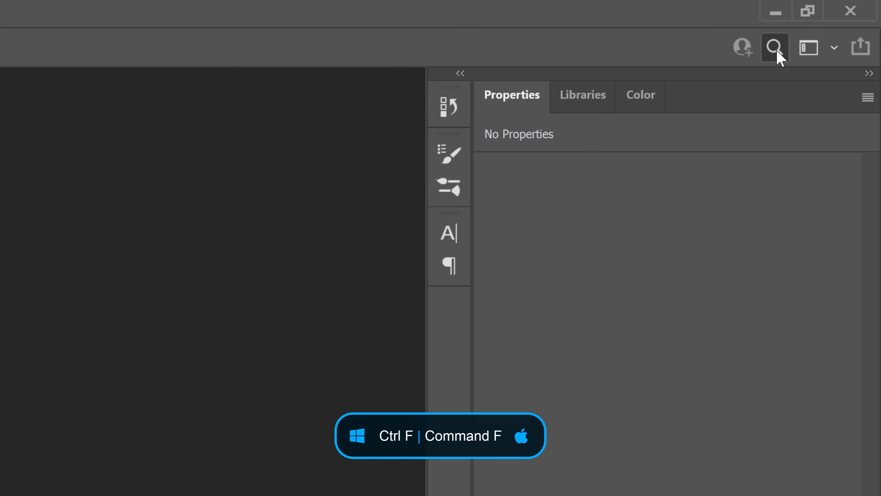
# Step: Browse the Hands-on tutorials in the Discover panel
pyautogui.click(777, 51)
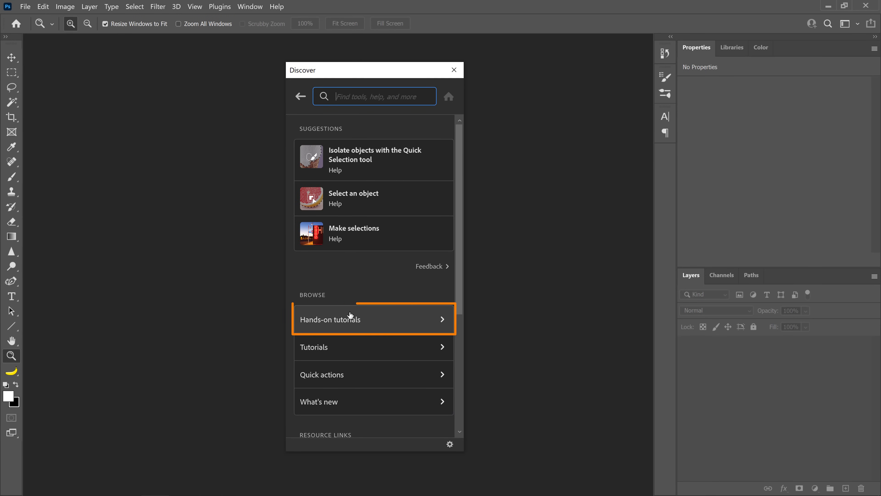
pyautogui.click(363, 325)
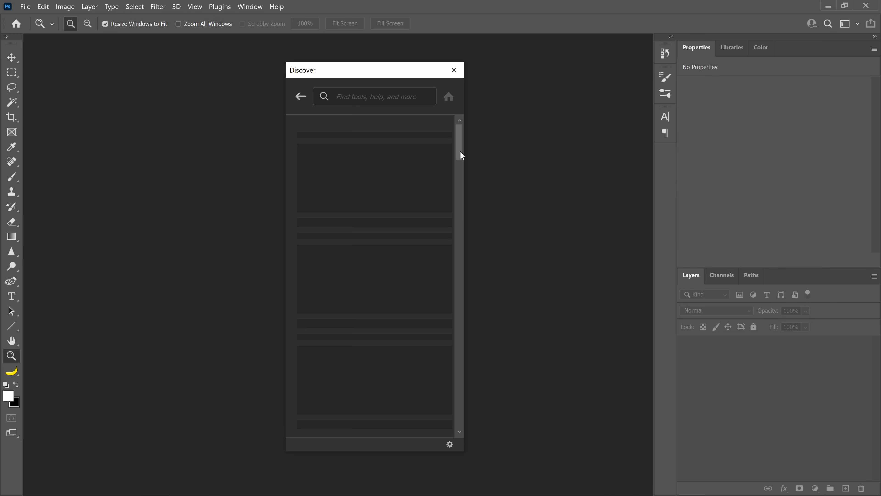
pyautogui.moveTo(458, 153); pyautogui.dragTo(455, 388)
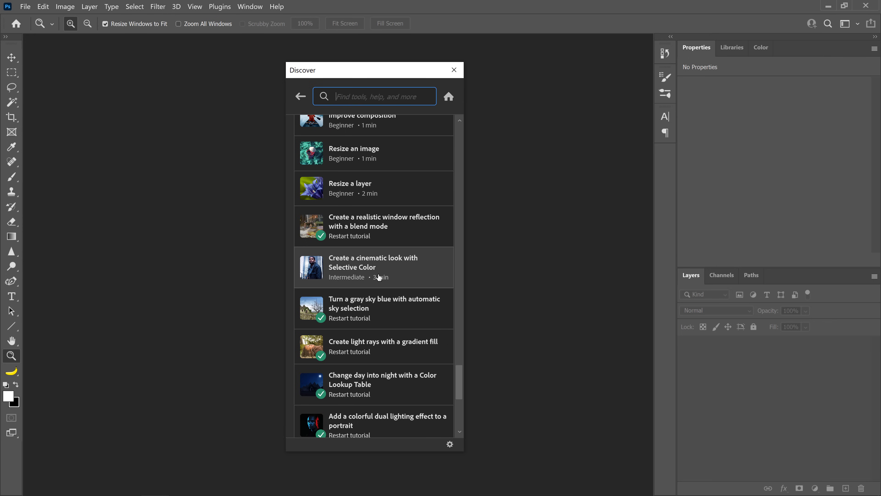
# Step: Search 'create a cinematic look' and start the Selective Color cinematic look tutorial
pyautogui.write('create a cinematic look')
pyautogui.press('Down')
pyautogui.press('Down')
pyautogui.press('Return')
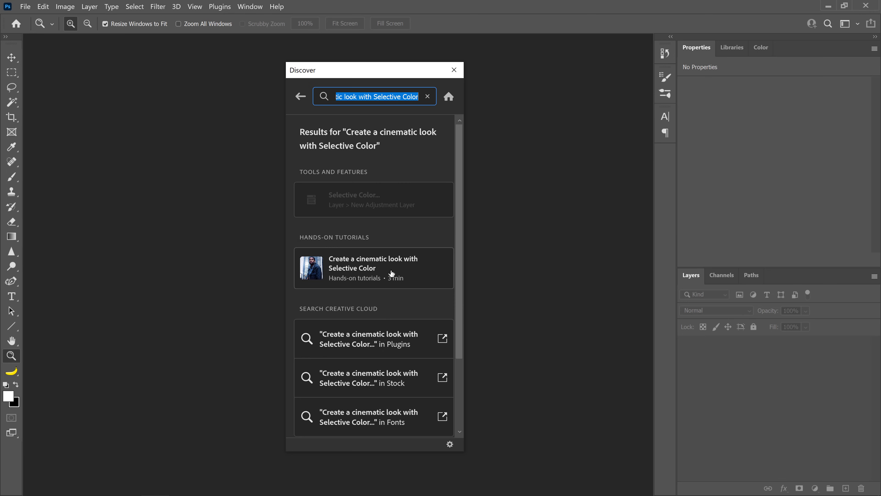
pyautogui.click(430, 274)
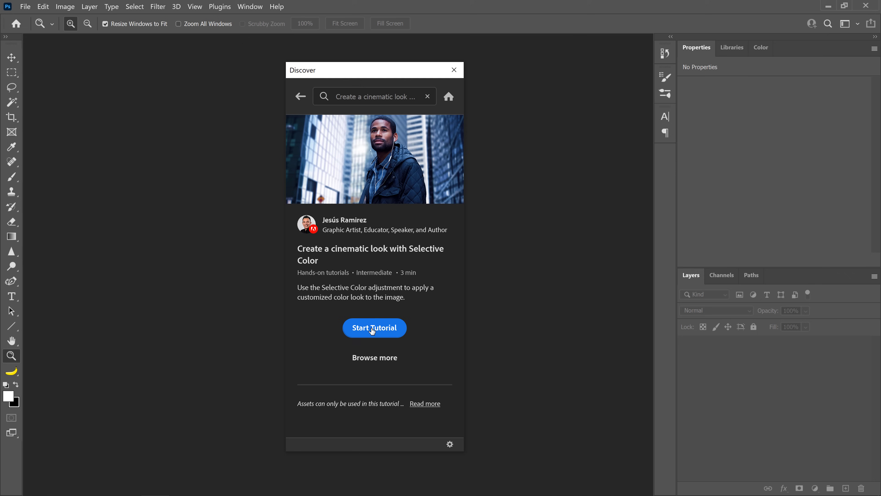
pyautogui.click(383, 335)
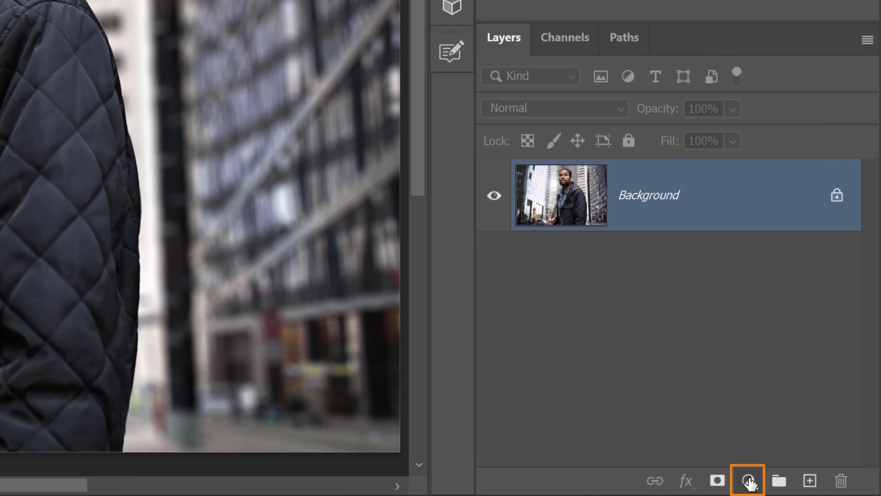
# Step: Add a Selective Color layer above the Background, targeting the Neutrals color range
pyautogui.click(763, 482)
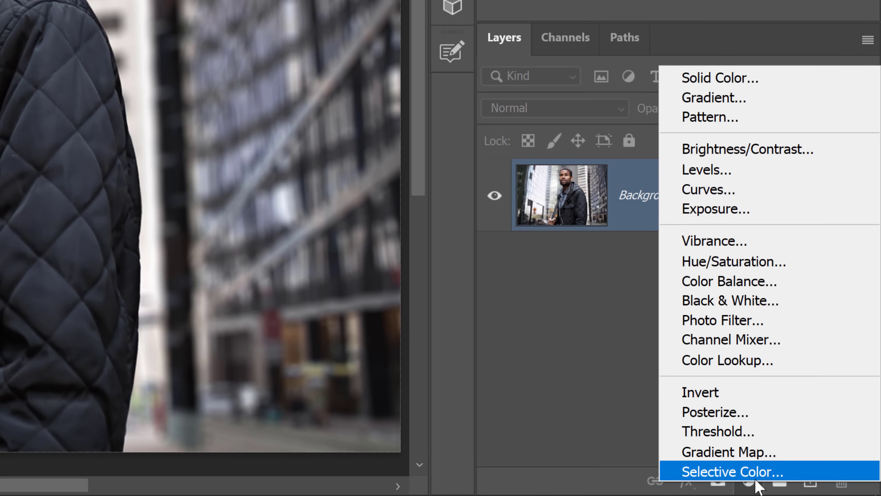
pyautogui.click(756, 478)
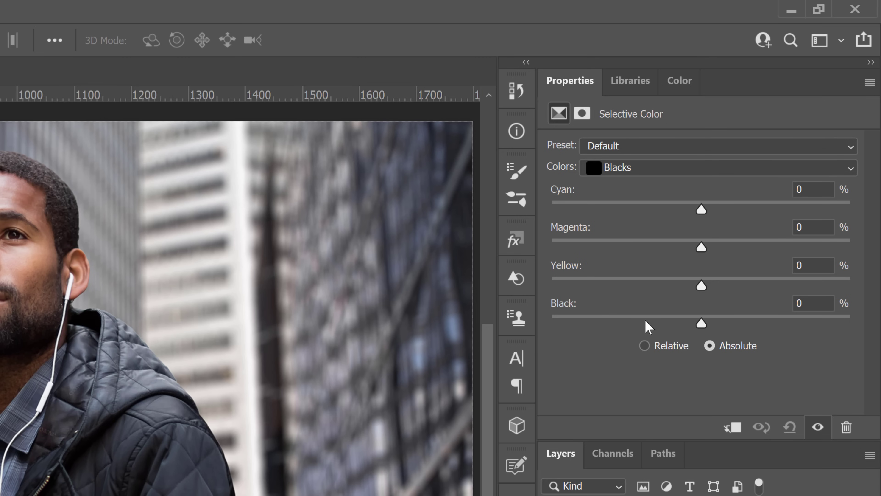
pyautogui.click(668, 167)
pyautogui.click(682, 299)
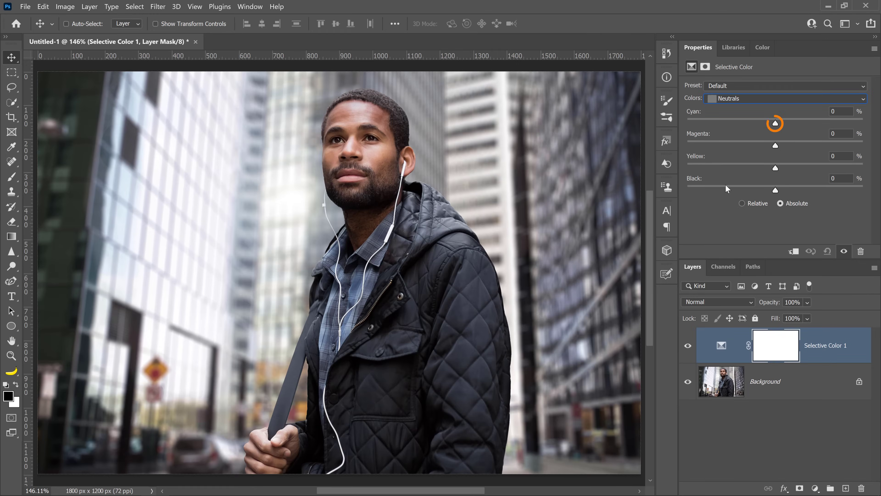
# Step: Shift the Neutrals to Cyan +10 and Yellow -10
pyautogui.moveTo(778, 124); pyautogui.dragTo(784, 125)
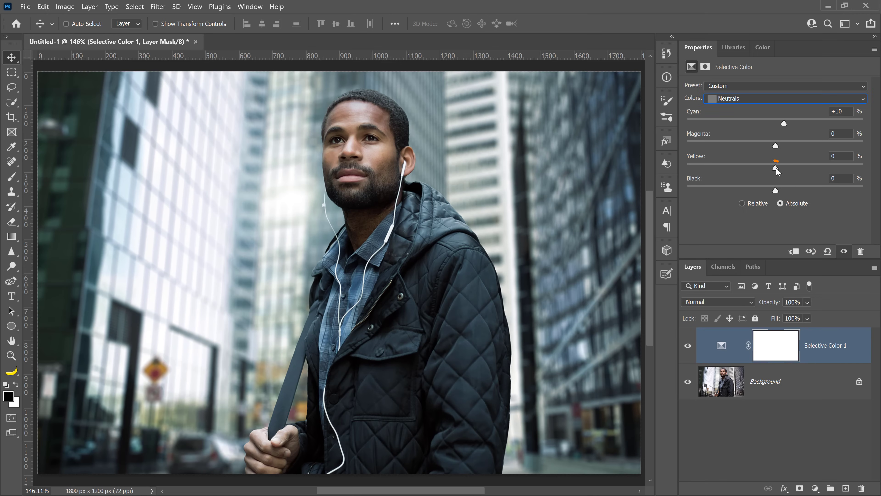
pyautogui.click(670, 336)
pyautogui.moveTo(769, 169); pyautogui.dragTo(766, 168)
pyautogui.click(817, 489)
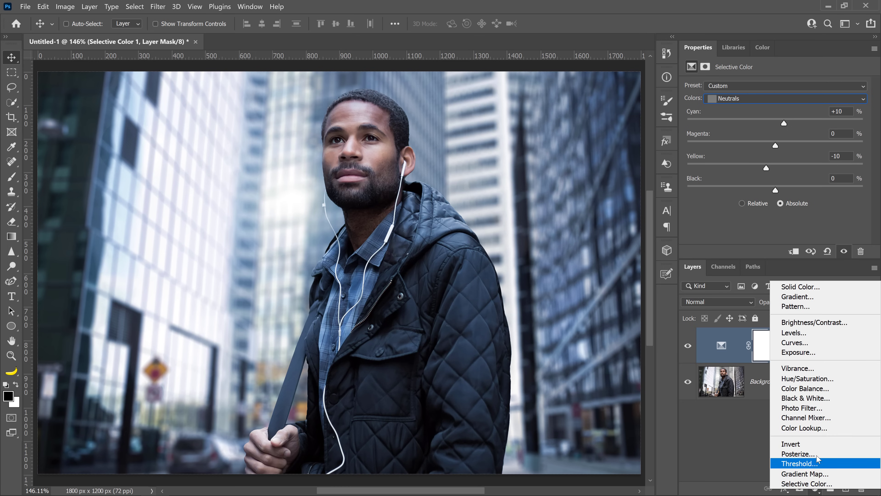
# Step: Add a trial Color Balance layer, then delete it in the trash
pyautogui.click(804, 388)
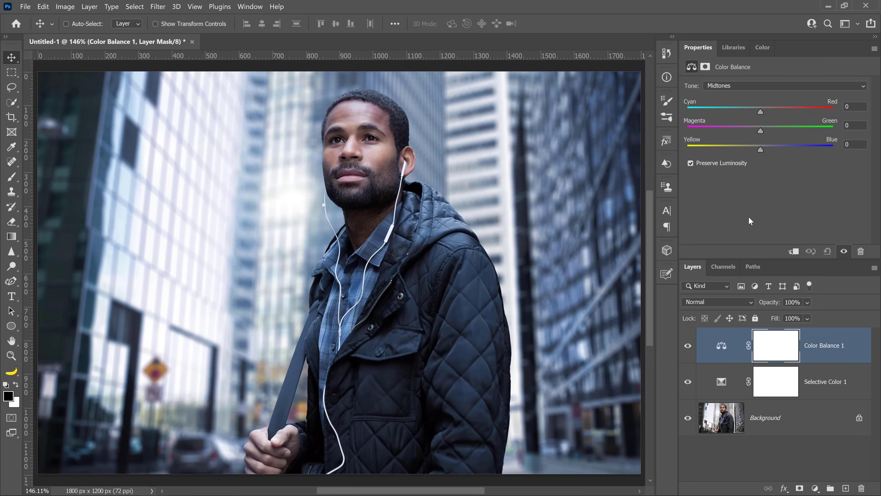
pyautogui.moveTo(723, 345); pyautogui.dragTo(862, 486)
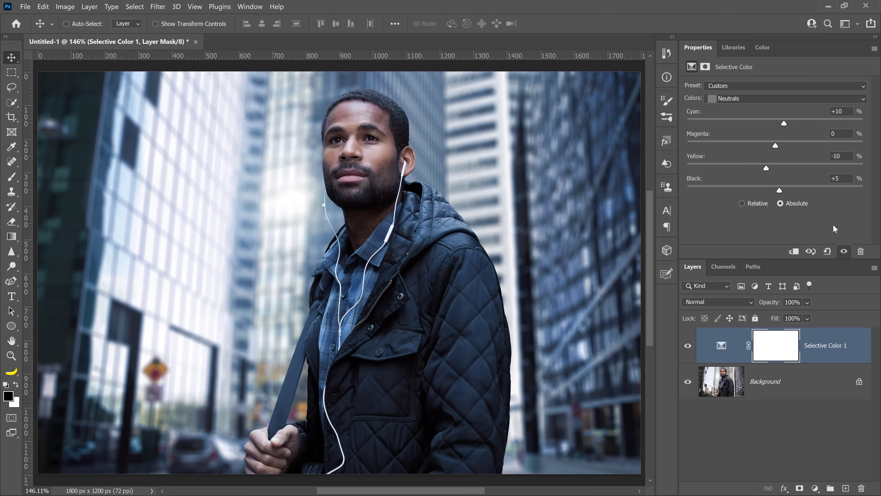
# Step: Set the Reds range to Cyan -10 and Yellow +10
pyautogui.click(785, 99)
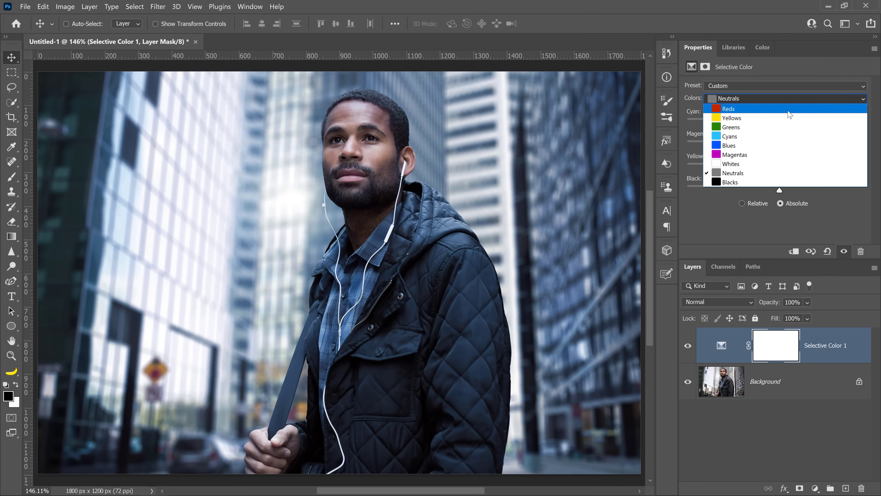
pyautogui.click(788, 109)
pyautogui.click(776, 124)
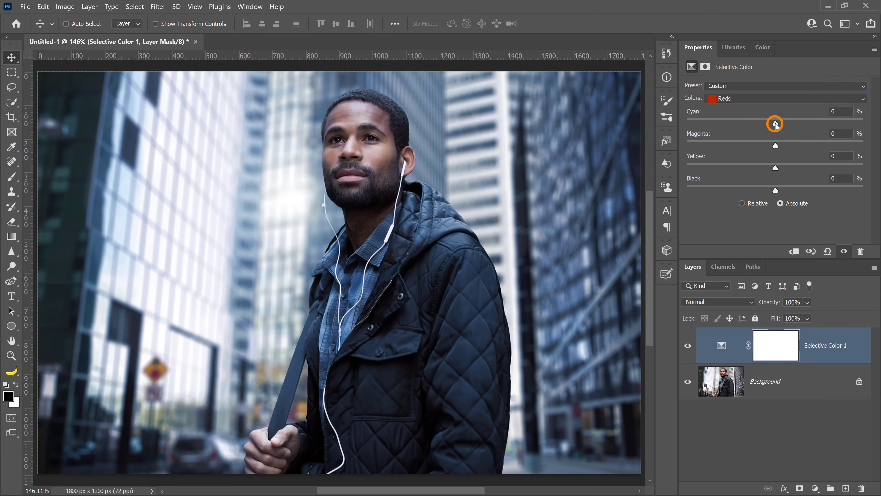
pyautogui.click(775, 169)
pyautogui.click(769, 98)
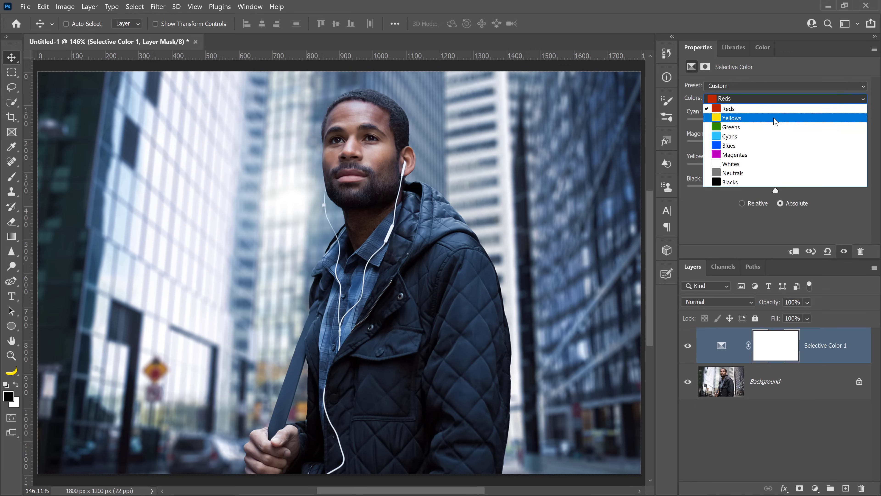
# Step: Set the Yellows range to Cyan -15 and Magenta +5
pyautogui.click(775, 117)
pyautogui.moveTo(773, 127); pyautogui.dragTo(775, 126)
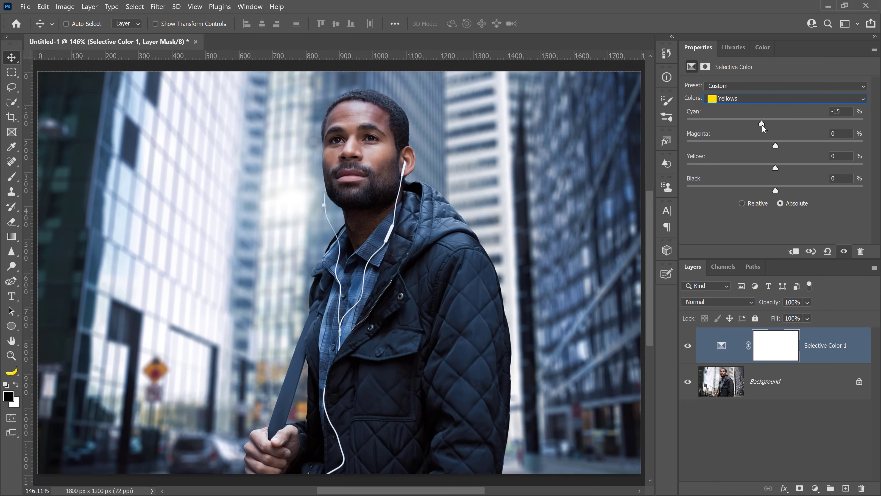
pyautogui.click(775, 150)
pyautogui.moveTo(774, 147); pyautogui.dragTo(776, 147)
pyautogui.click(766, 97)
# Step: Target the Blacks range and set its Black amount to +5
pyautogui.click(770, 181)
pyautogui.click(775, 189)
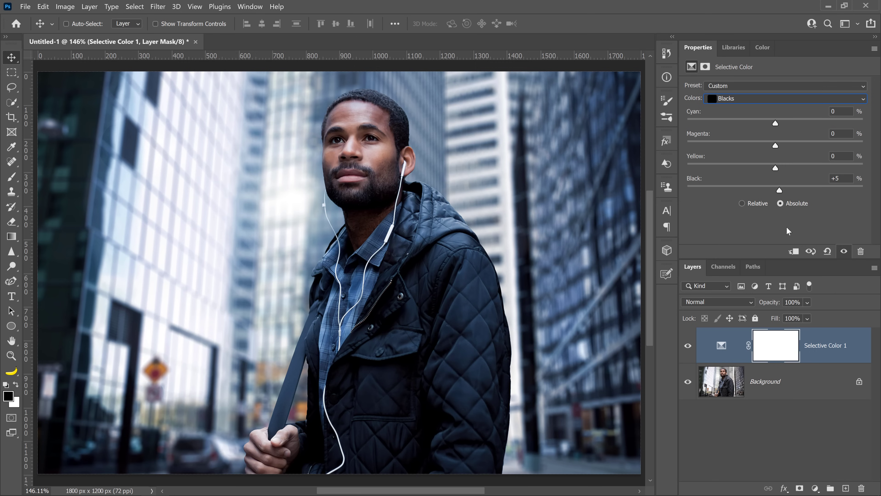
# Step: Add a Vibrance layer above Selective Color 1 with Vibrance +50
pyautogui.click(815, 488)
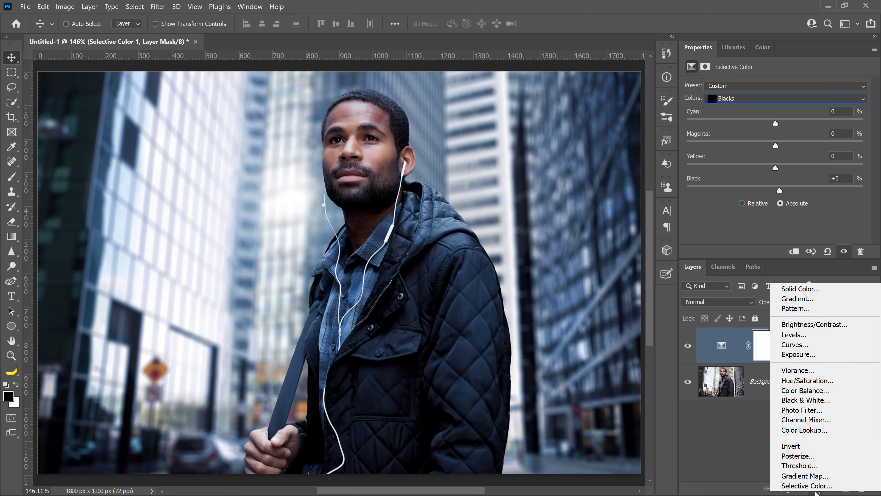
pyautogui.click(814, 370)
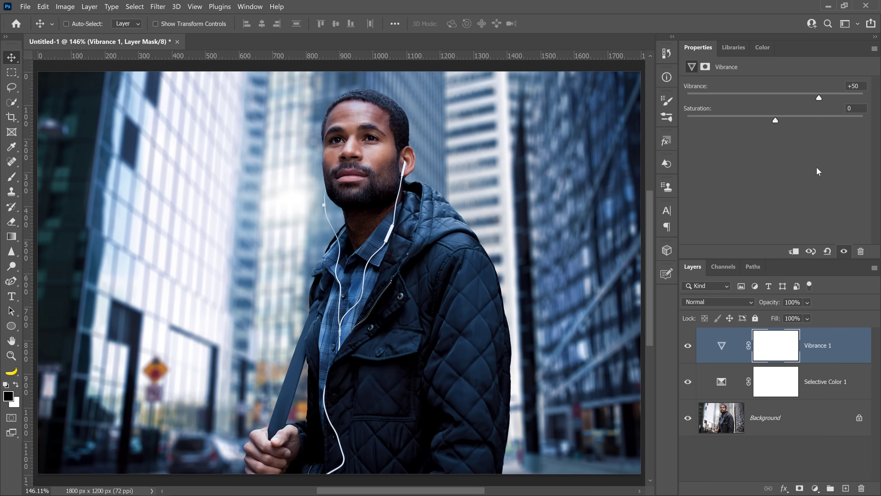
pyautogui.keyDown('alt'); pyautogui.click(688, 418); pyautogui.keyUp('alt')
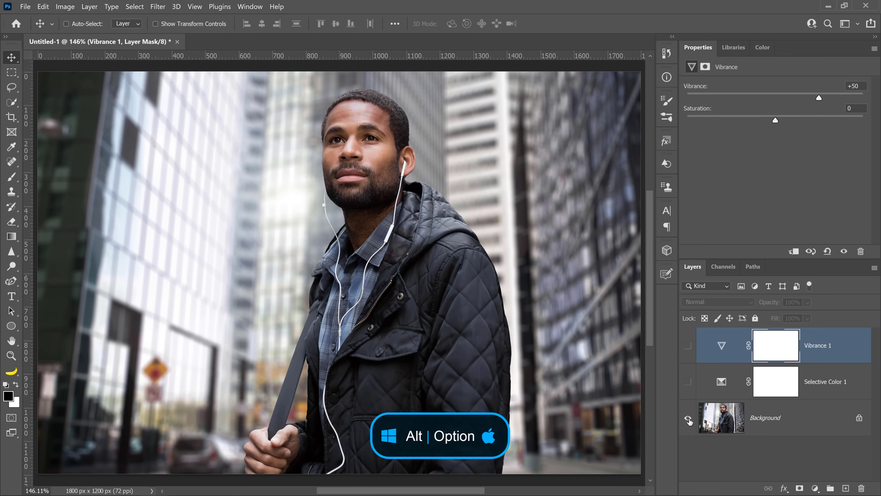
pyautogui.keyDown('alt'); pyautogui.click(688, 418); pyautogui.keyUp('alt')
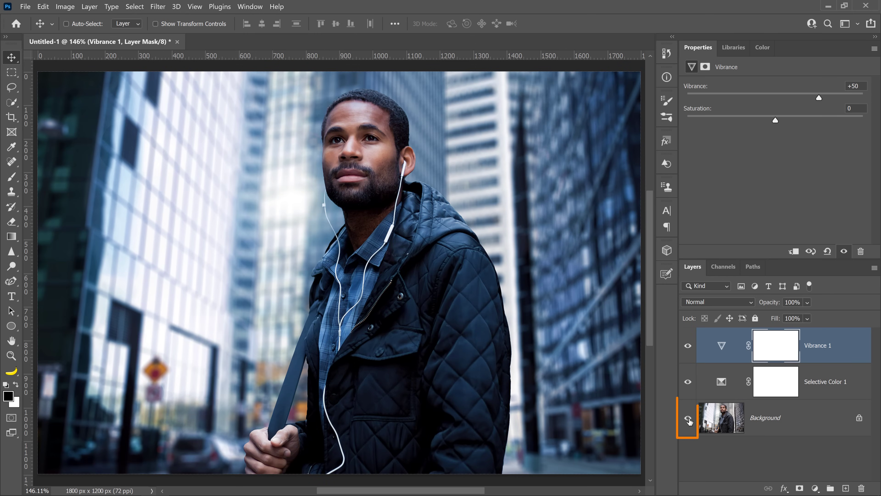